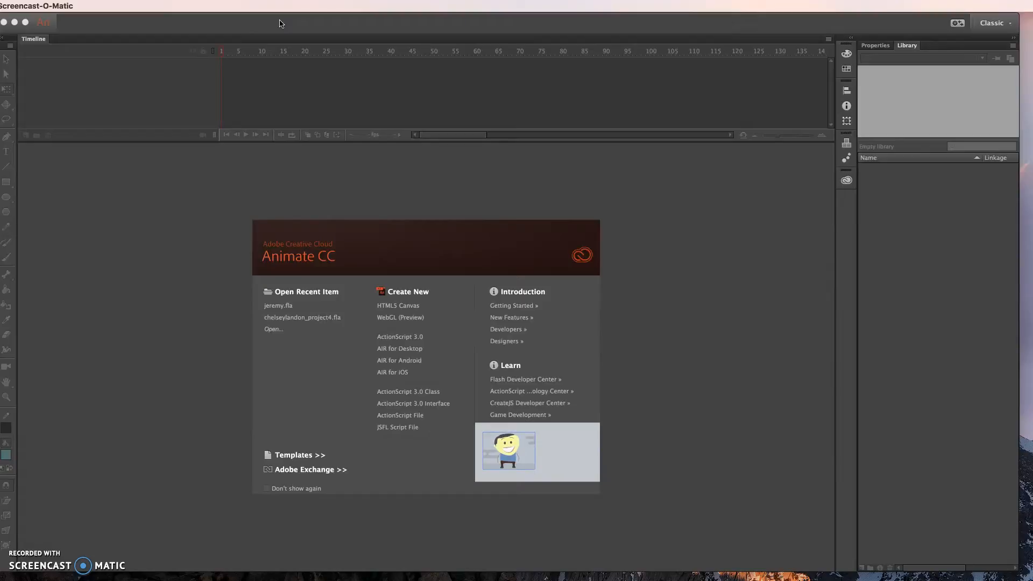
Create a new ActionScript 3.0 document.
{"action": "left_click", "coordinate": [266, 29]}
{"action": "left_click_drag", "start_coordinate": [259, 30], "coordinate": [264, 30]}
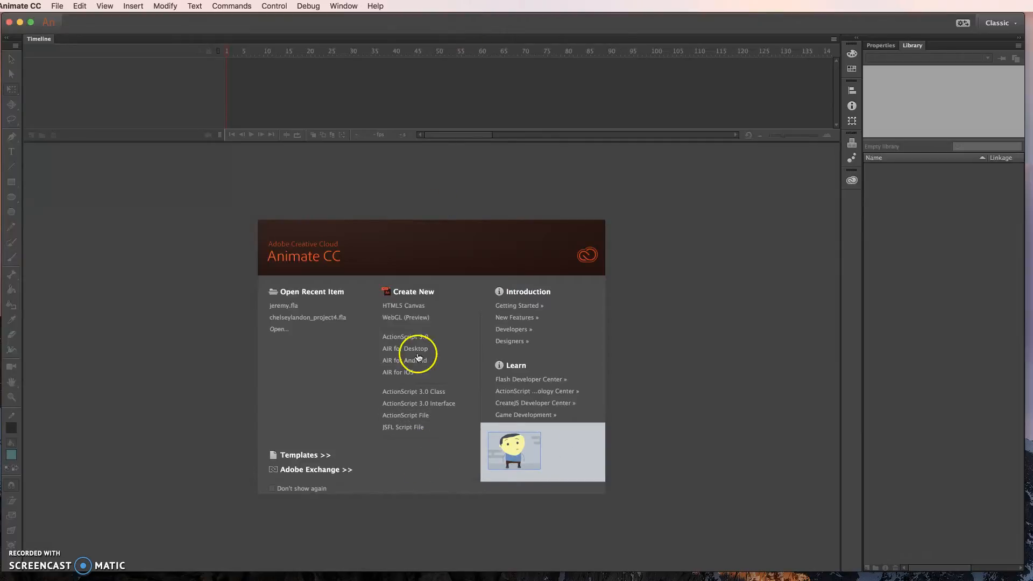
{"action": "left_click", "coordinate": [410, 337]}
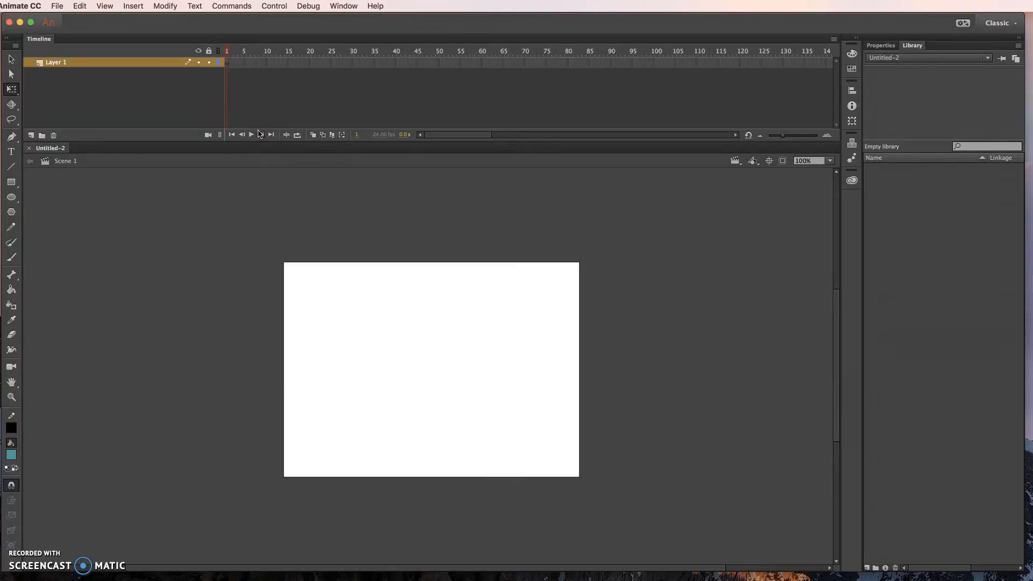
Create a new symbol of type Graphic named "green ball" in the library root.
{"action": "left_click", "coordinate": [133, 6]}
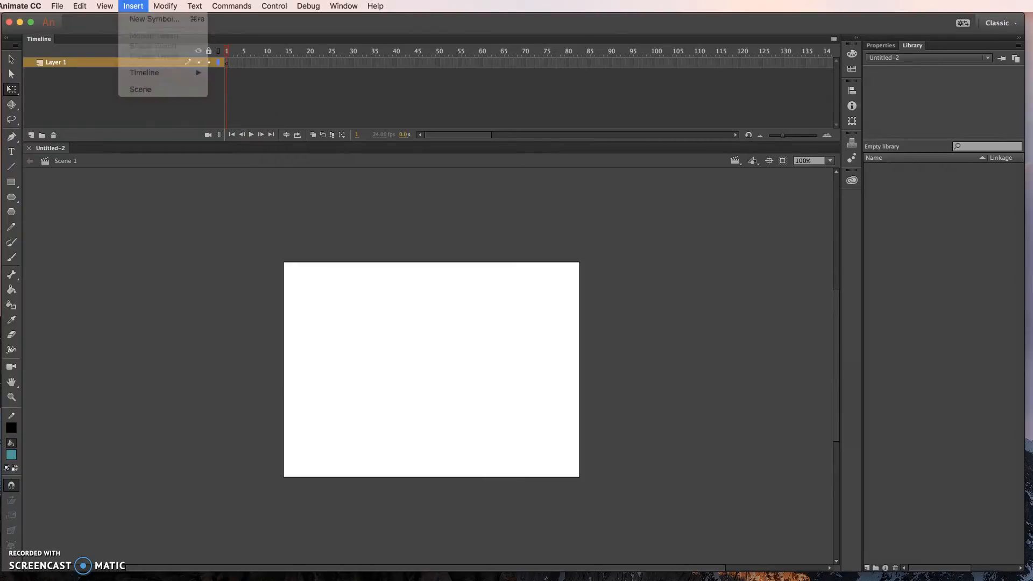
{"action": "left_click", "coordinate": [138, 20]}
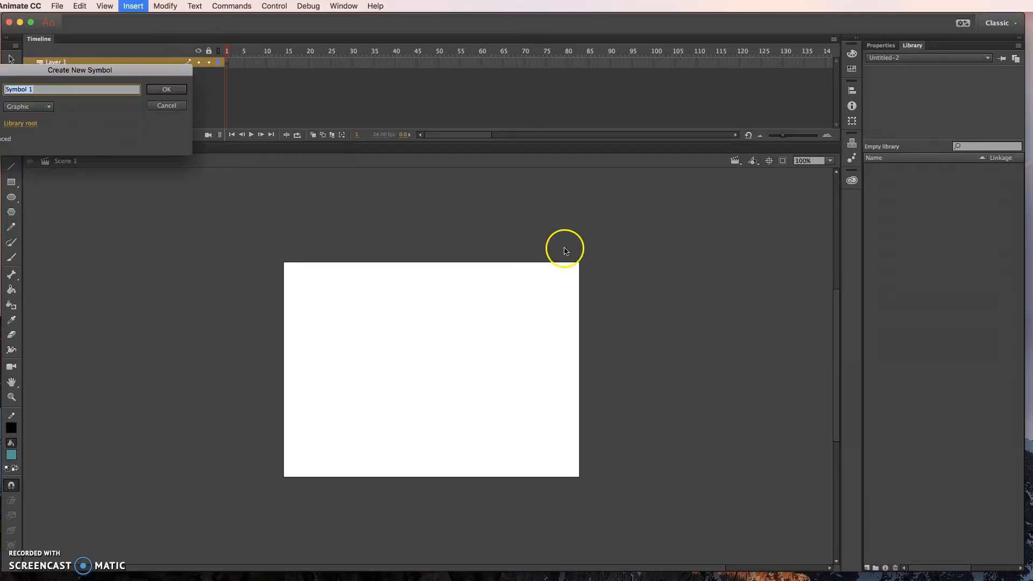
{"action": "left_click_drag", "start_coordinate": [104, 57], "coordinate": [467, 311]}
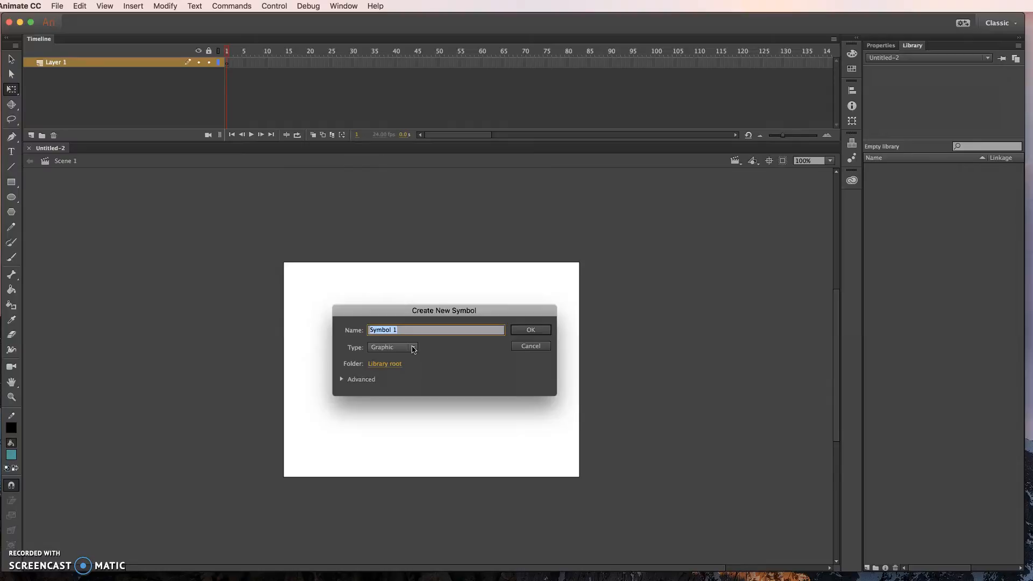
{"action": "left_click", "coordinate": [413, 349]}
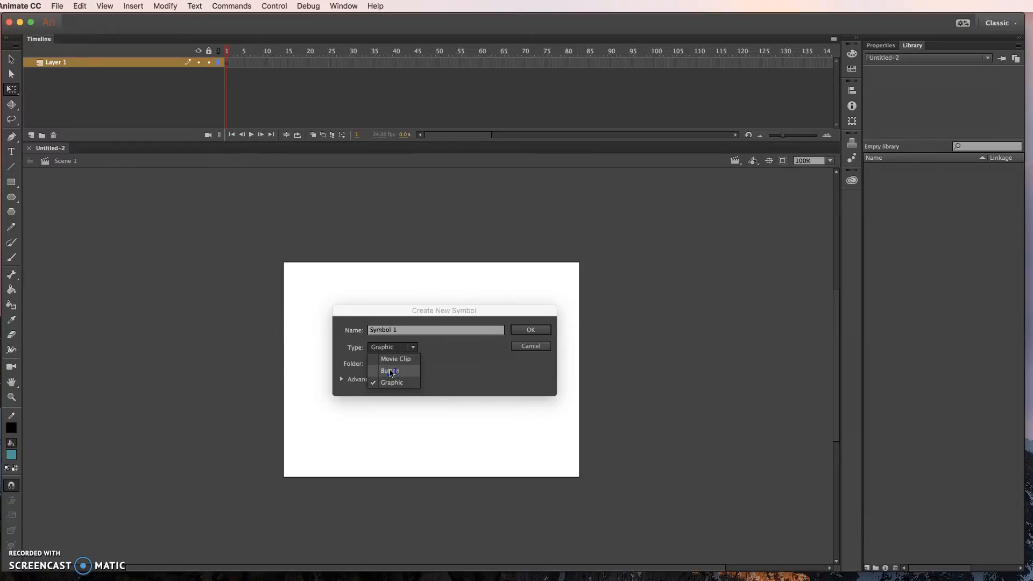
{"action": "left_click", "coordinate": [391, 359]}
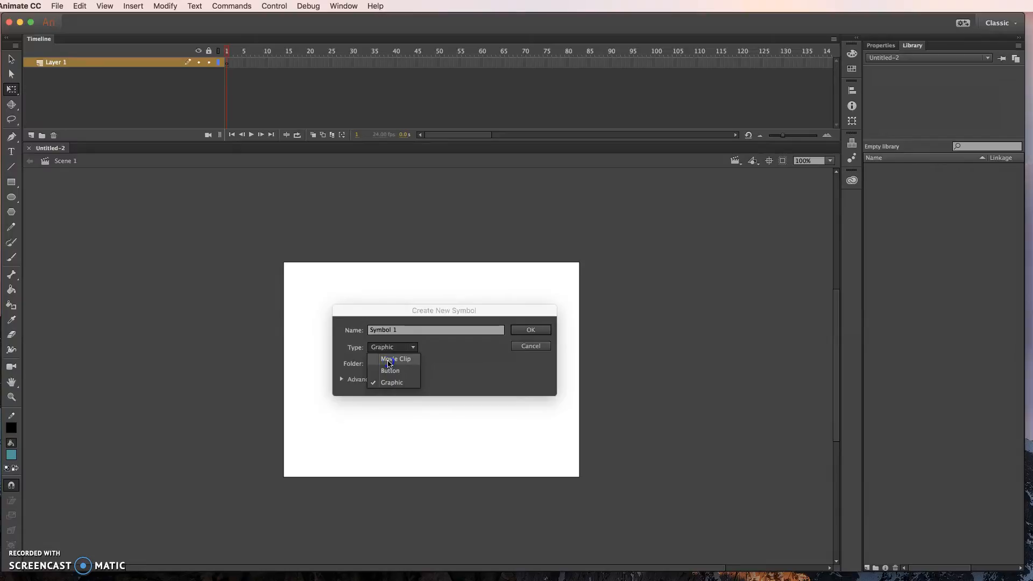
{"action": "left_click", "coordinate": [394, 384]}
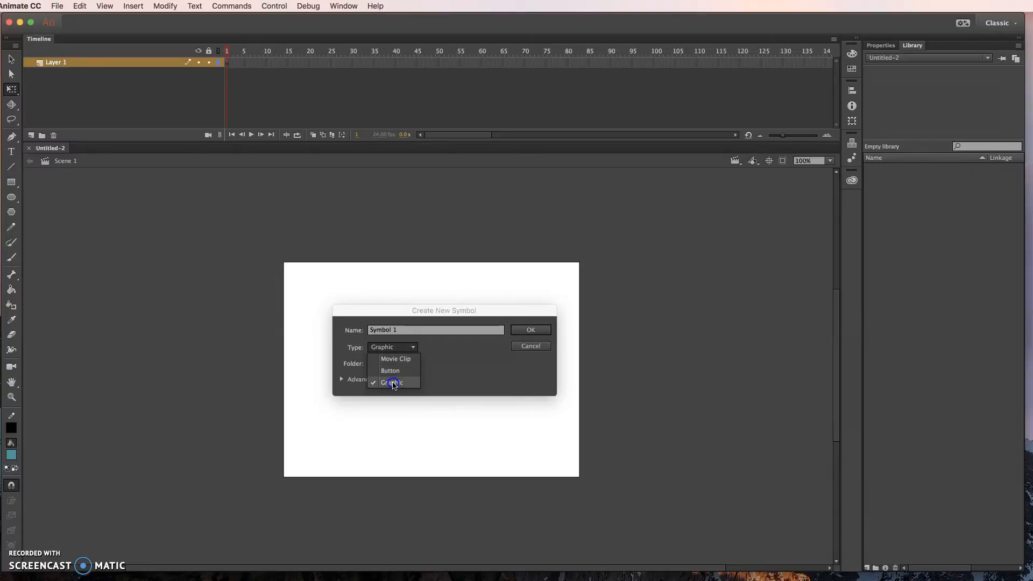
{"action": "left_click", "coordinate": [393, 383]}
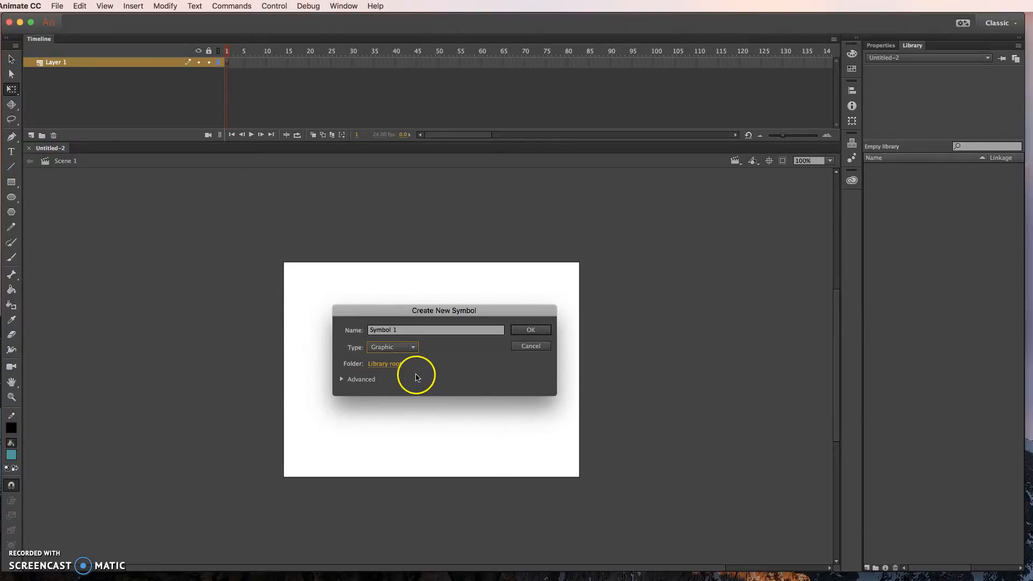
{"action": "left_click", "coordinate": [386, 330]}
{"action": "type", "text": "gr"}
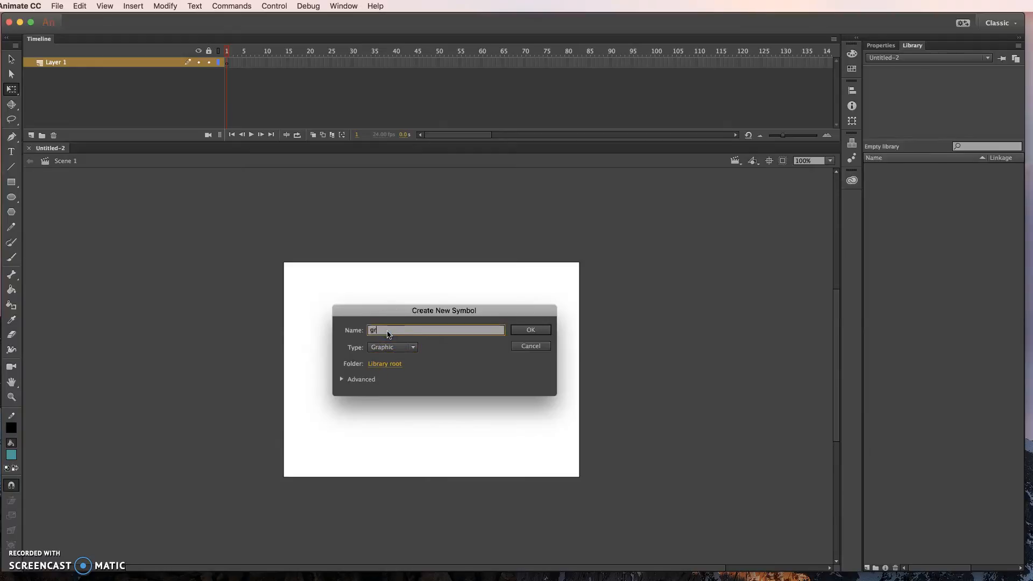
{"action": "type", "text": "een ball"}
{"action": "left_click", "coordinate": [537, 331]}
{"action": "left_click", "coordinate": [529, 333]}
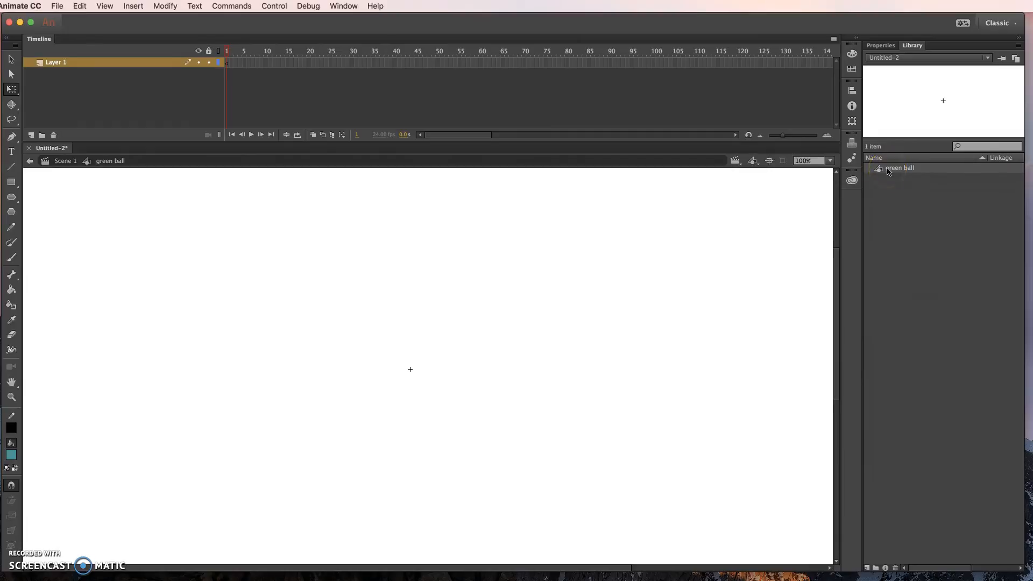
Go back to Scene 1 and reopen the green ball symbol for editing.
{"action": "left_click_drag", "start_coordinate": [888, 171], "coordinate": [469, 381]}
{"action": "left_click", "coordinate": [65, 161]}
{"action": "left_click", "coordinate": [350, 243]}
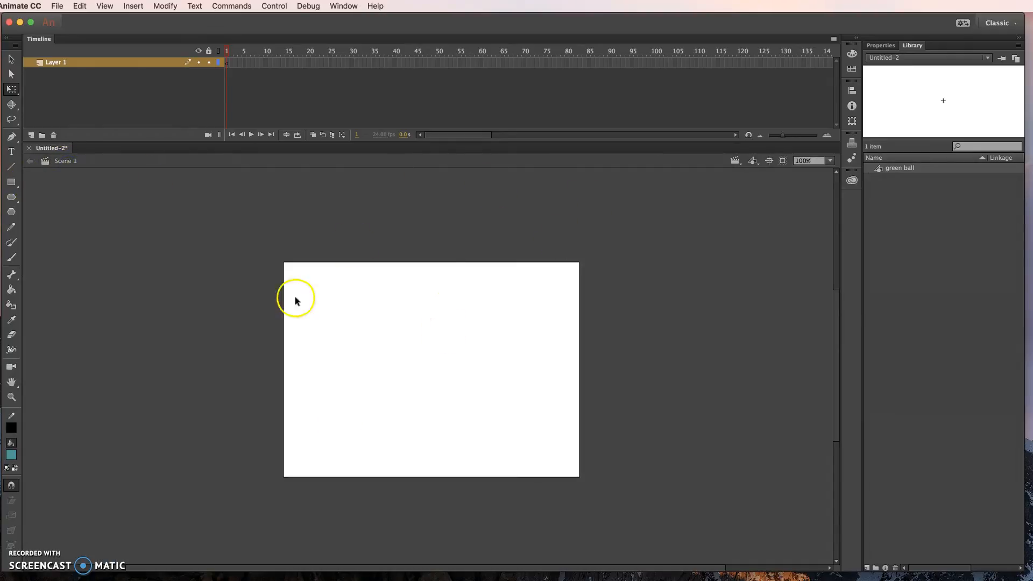
{"action": "left_click", "coordinate": [450, 239]}
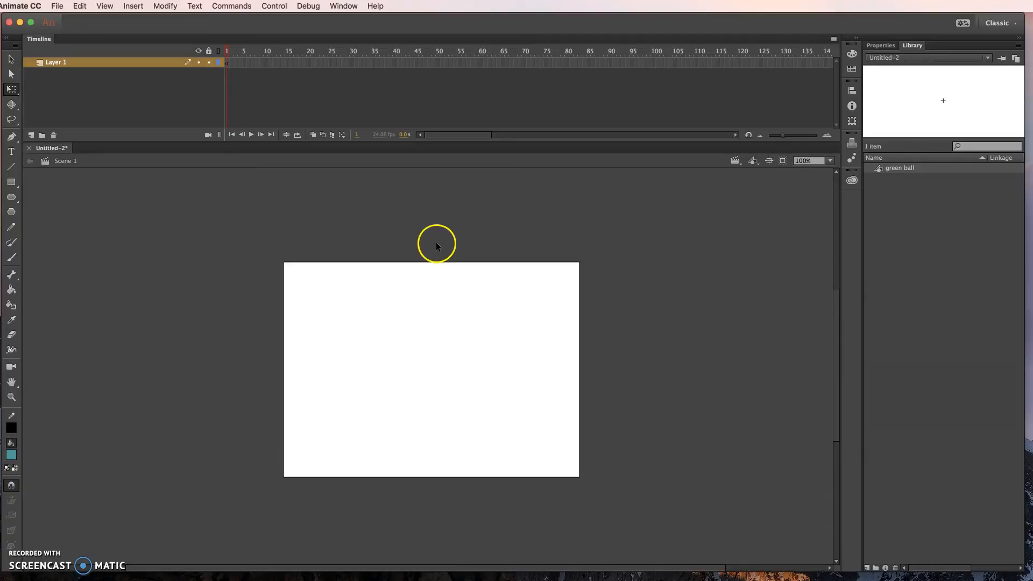
{"action": "double_click", "coordinate": [880, 170]}
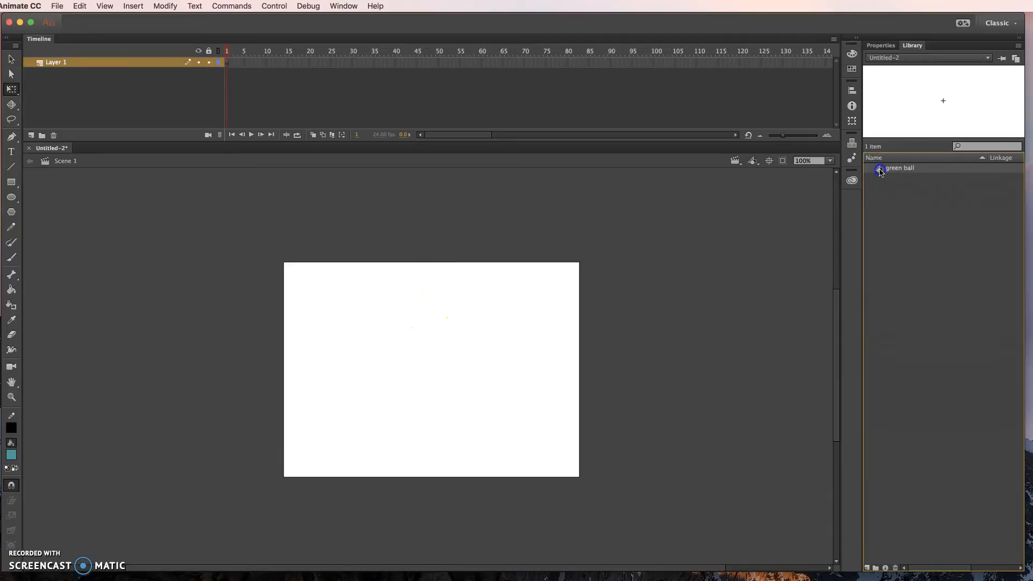
{"action": "left_click", "coordinate": [879, 170]}
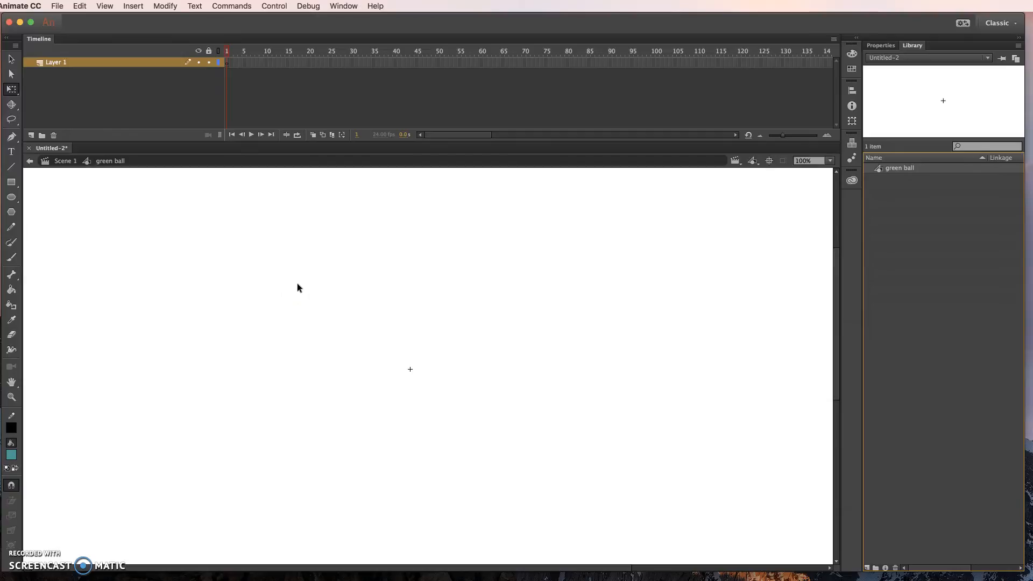
Set the stroke color to none and the fill color to green #009900.
{"action": "left_click", "coordinate": [11, 428]}
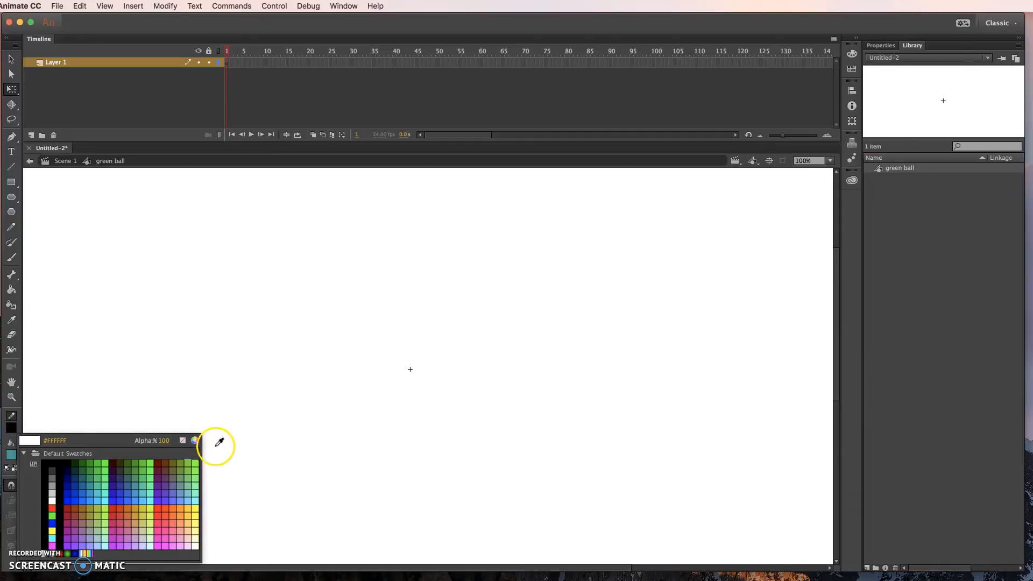
{"action": "left_click", "coordinate": [182, 441]}
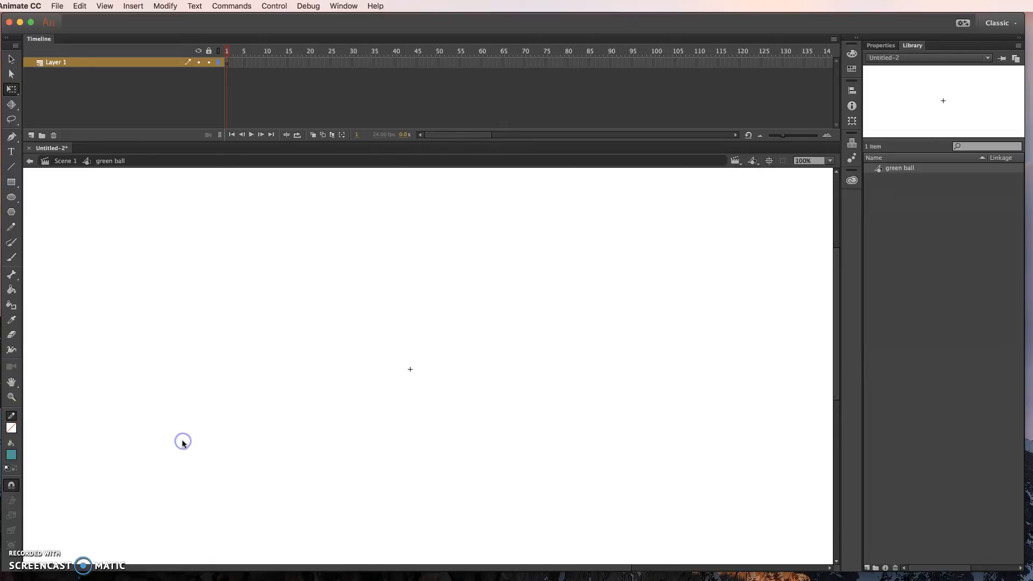
{"action": "left_click", "coordinate": [11, 455]}
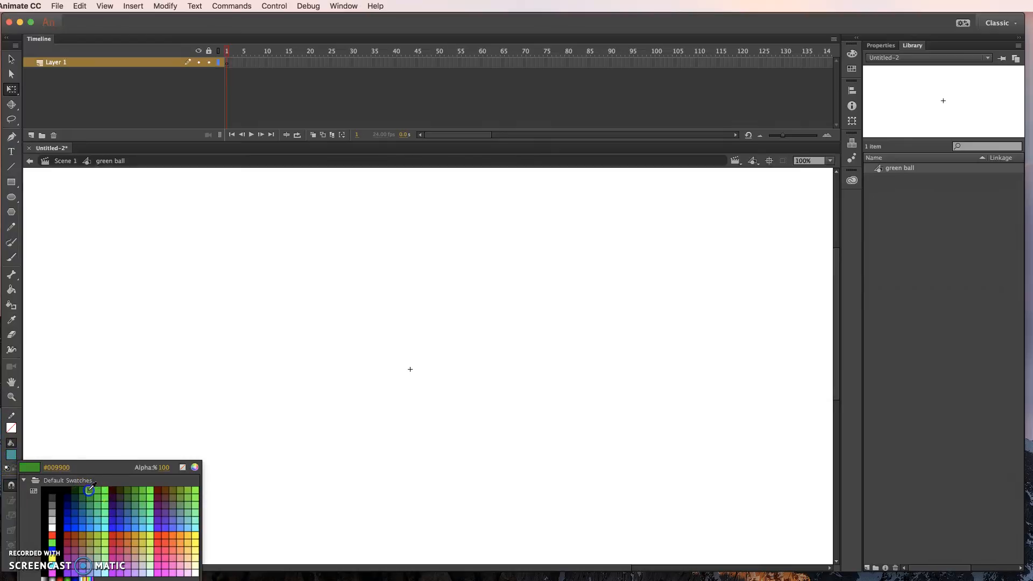
{"action": "left_click", "coordinate": [90, 491]}
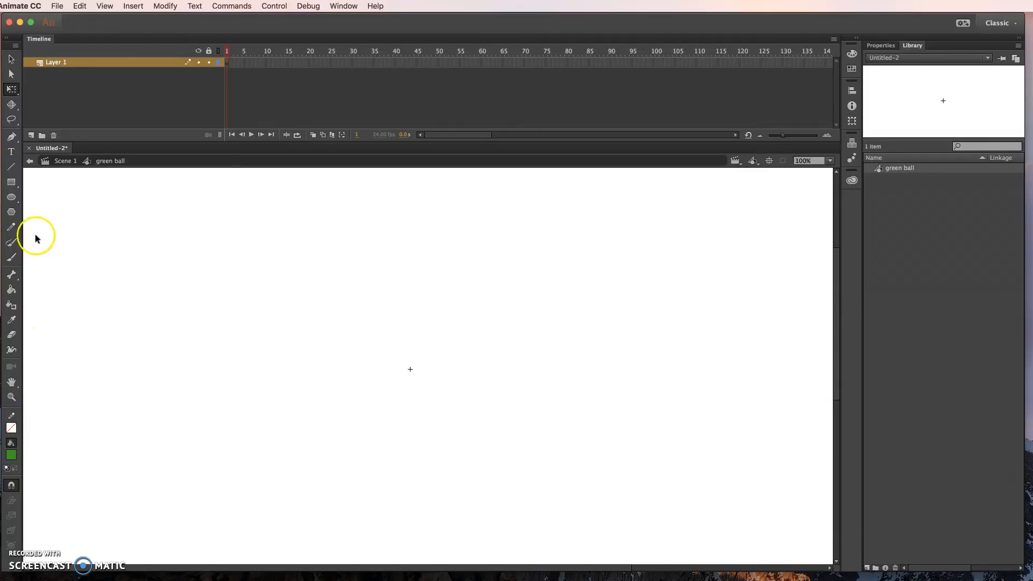
Draw a perfect green circle over the symbol's registration point with the Oval tool.
{"action": "left_click", "coordinate": [11, 196]}
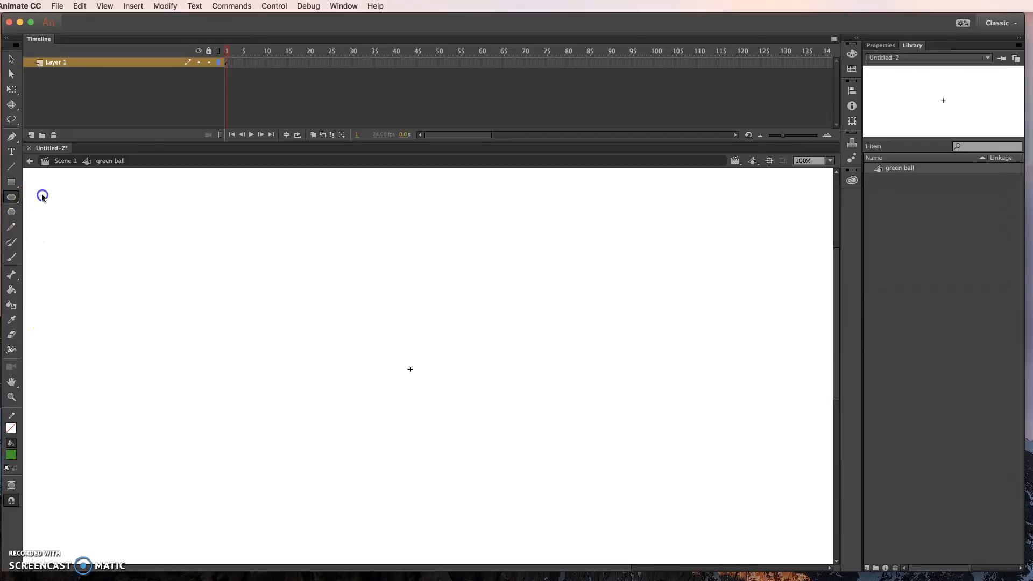
{"action": "left_click", "coordinate": [735, 364]}
{"action": "left_click_drag", "start_coordinate": [382, 340], "coordinate": [456, 413]}
Move the green circle so that its center sits on the symbol's registration point.
{"action": "left_click", "coordinate": [11, 59]}
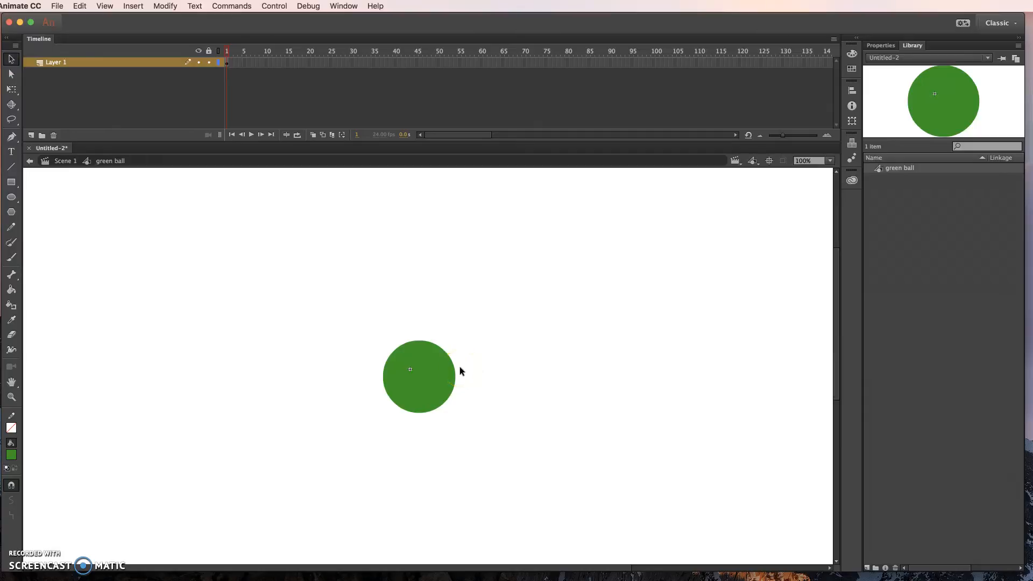
{"action": "left_click", "coordinate": [421, 380]}
{"action": "left_click_drag", "start_coordinate": [436, 375], "coordinate": [427, 368]}
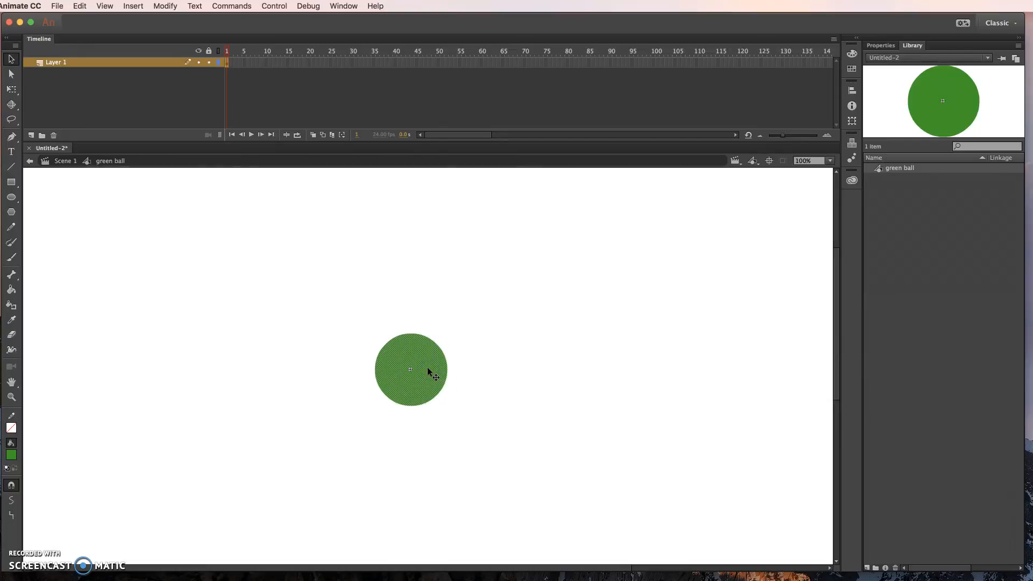
{"action": "left_click", "coordinate": [575, 368]}
{"action": "left_click", "coordinate": [434, 383]}
{"action": "left_click", "coordinate": [428, 382]}
{"action": "left_click", "coordinate": [420, 375]}
{"action": "left_click", "coordinate": [427, 396]}
{"action": "key", "text": "super+minus"}
{"action": "key", "text": "super+minus"}
{"action": "key", "text": "super+minus"}
{"action": "key", "text": "super+minus"}
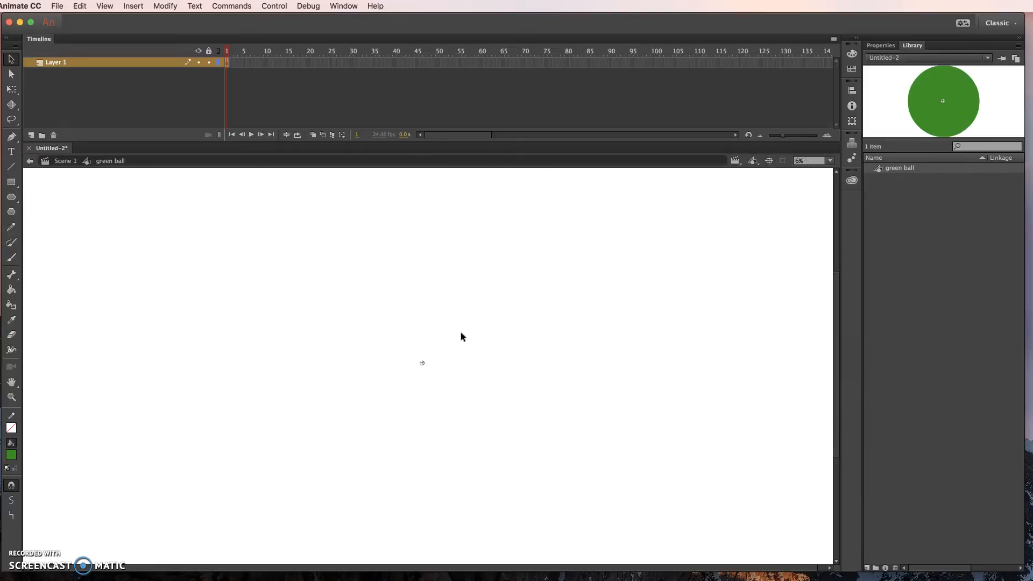
{"action": "key", "text": "super+2"}
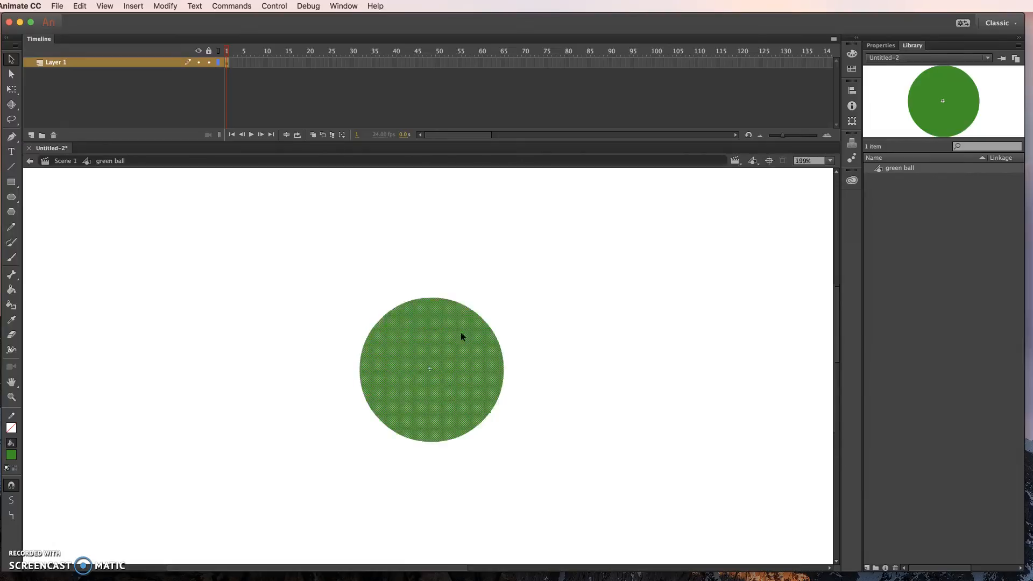
{"action": "key", "text": "super+1"}
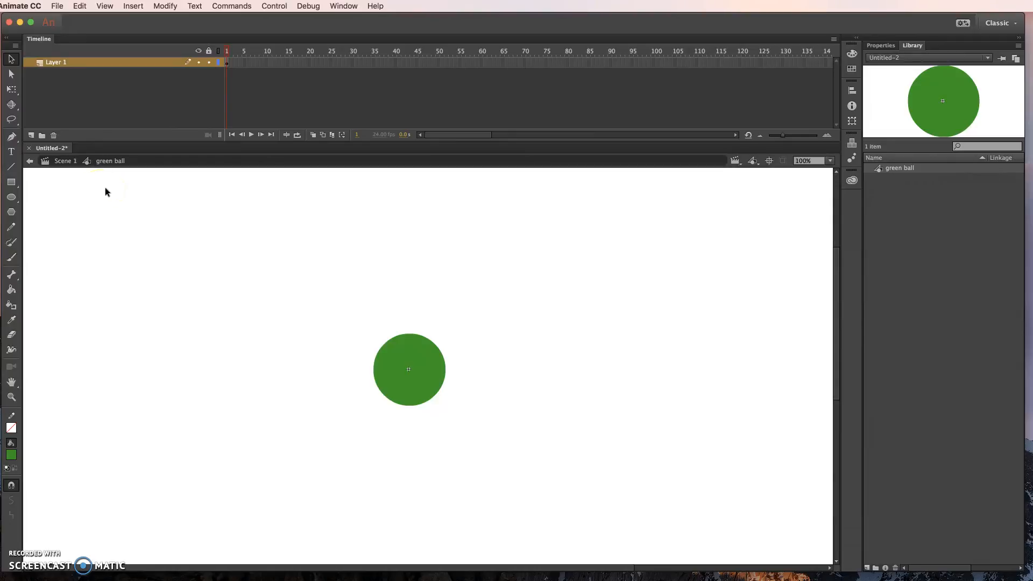
Leave the green ball symbol and return to the main stage of Scene 1.
{"action": "left_click", "coordinate": [64, 161]}
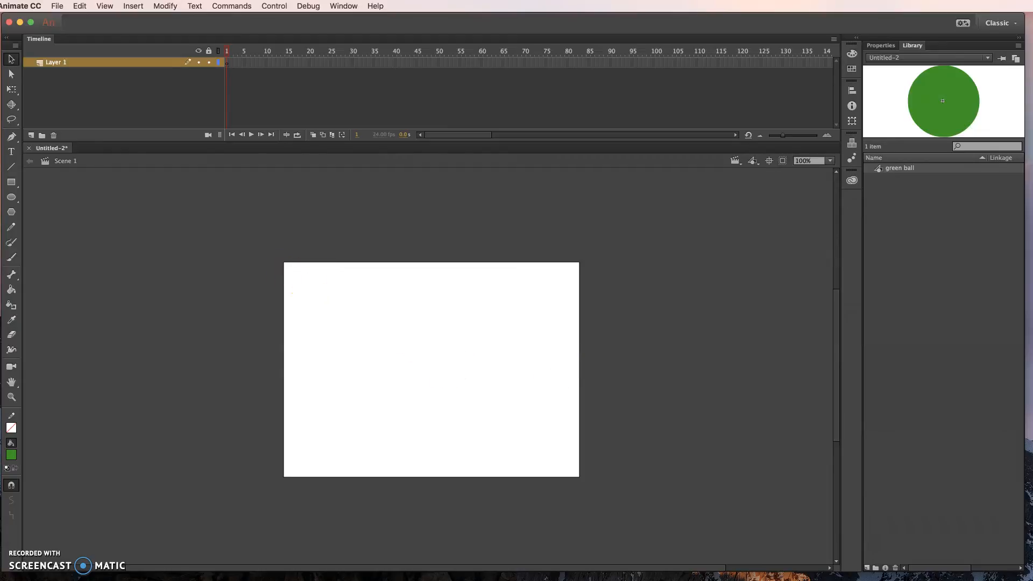
{"action": "double_click", "coordinate": [878, 169]}
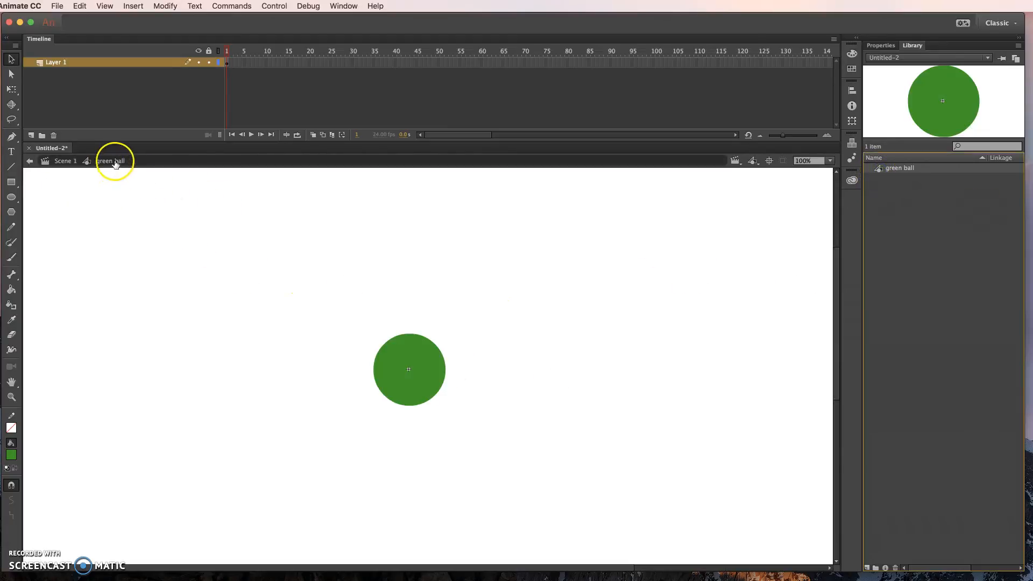
{"action": "left_click", "coordinate": [73, 162]}
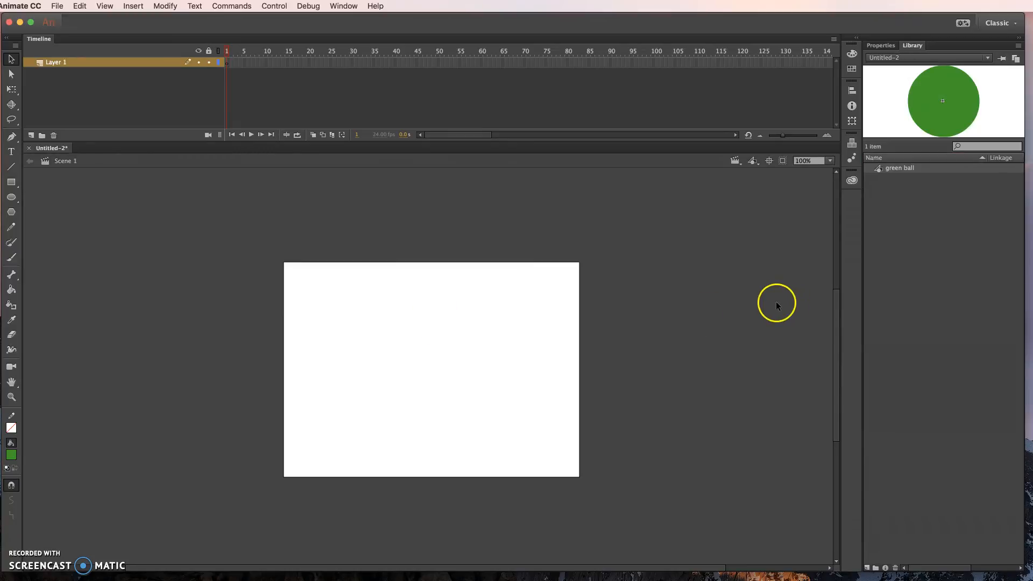
Place an instance of the green ball symbol in the lower-left corner of the stage.
{"action": "left_click", "coordinate": [878, 168]}
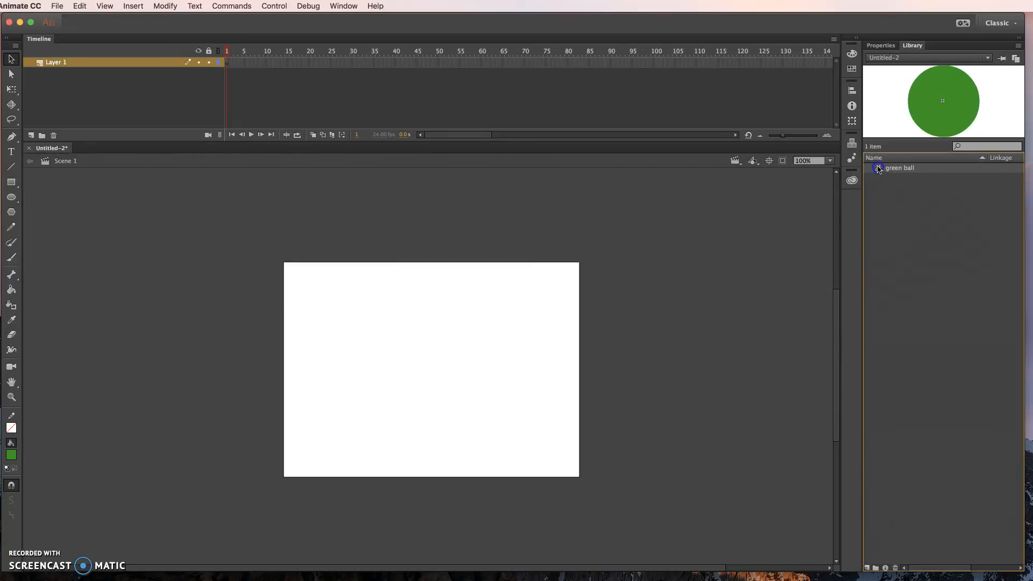
{"action": "left_click_drag", "start_coordinate": [882, 171], "coordinate": [327, 442]}
{"action": "left_click_drag", "start_coordinate": [326, 442], "coordinate": [327, 441]}
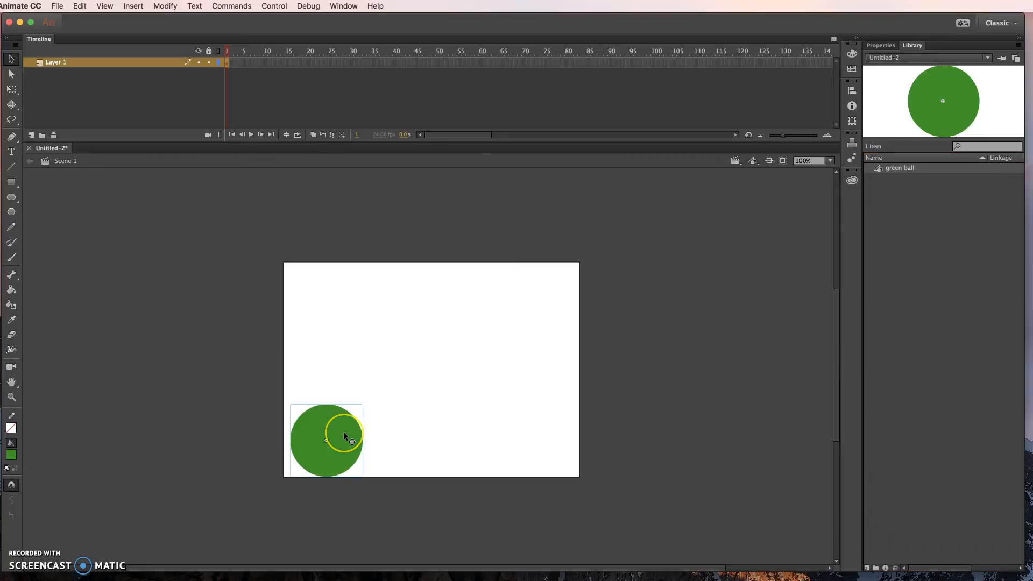
{"action": "left_click_drag", "start_coordinate": [343, 431], "coordinate": [344, 424]}
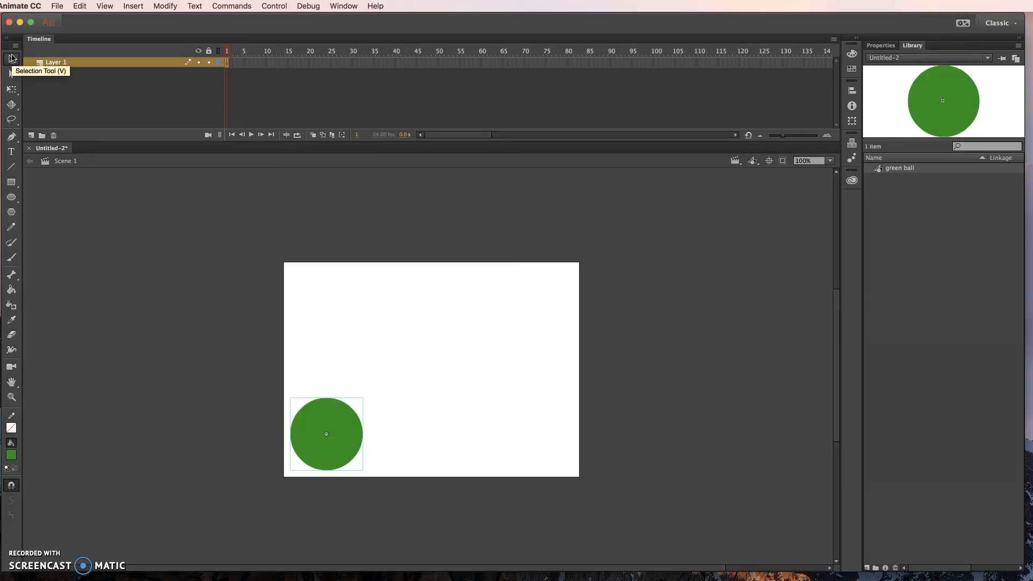
{"action": "left_click_drag", "start_coordinate": [344, 426], "coordinate": [348, 428]}
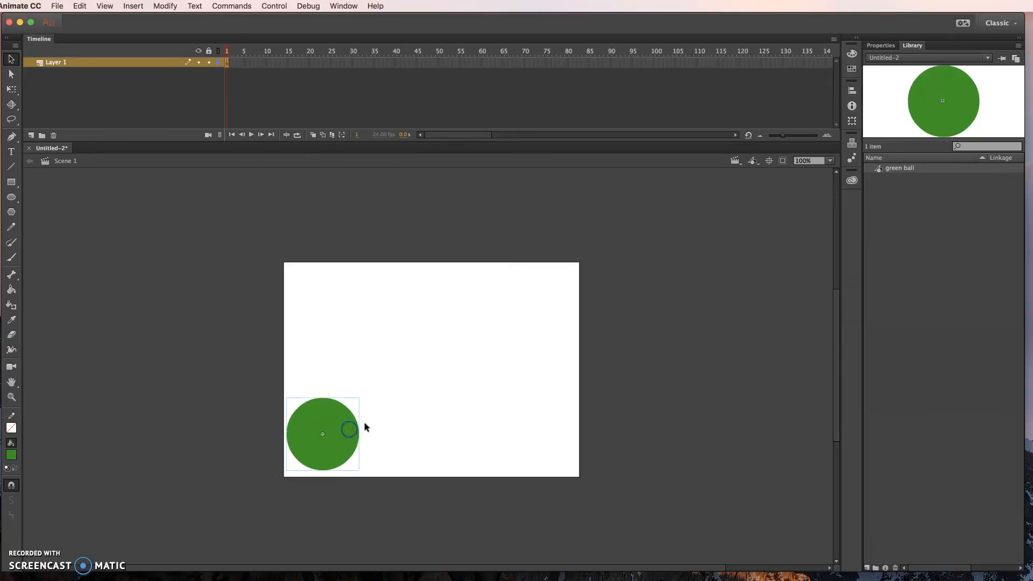
Nudge the green ball in small increments to fine-tune its lower-left position, and deselect it.
{"action": "key", "text": "Right"}
{"action": "key", "text": "Right"}
{"action": "key", "text": "Right"}
{"action": "key", "text": "Right"}
{"action": "key", "text": "Right"}
{"action": "key", "text": "Down"}
{"action": "key", "text": "Down"}
{"action": "key", "text": "Up"}
{"action": "key", "text": "Up"}
{"action": "key", "text": "Down"}
{"action": "key", "text": "Down"}
{"action": "key", "text": "Right"}
{"action": "key", "text": "Up"}
{"action": "key", "text": "Left"}
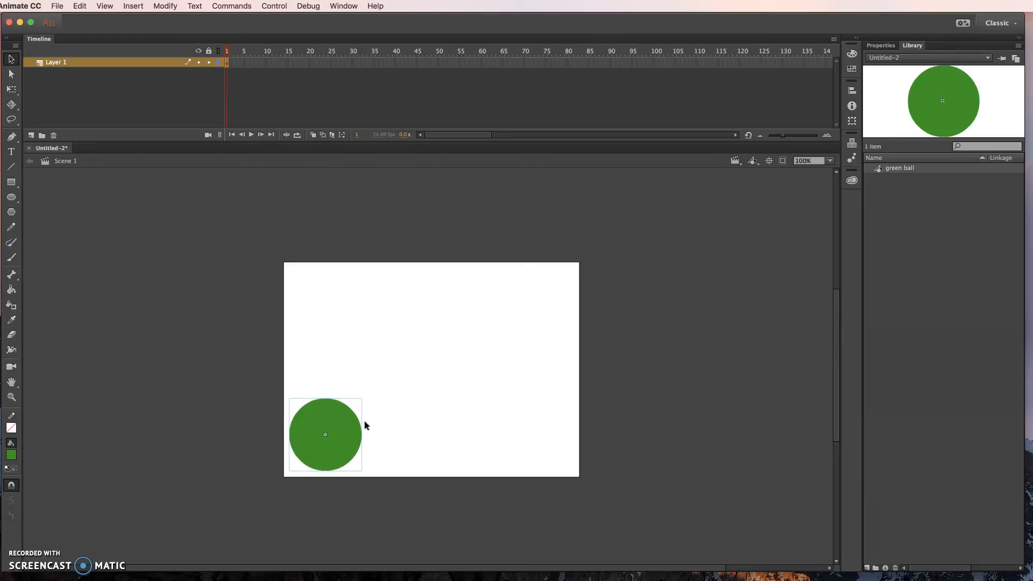
{"action": "left_click", "coordinate": [396, 368]}
{"action": "left_click", "coordinate": [434, 340]}
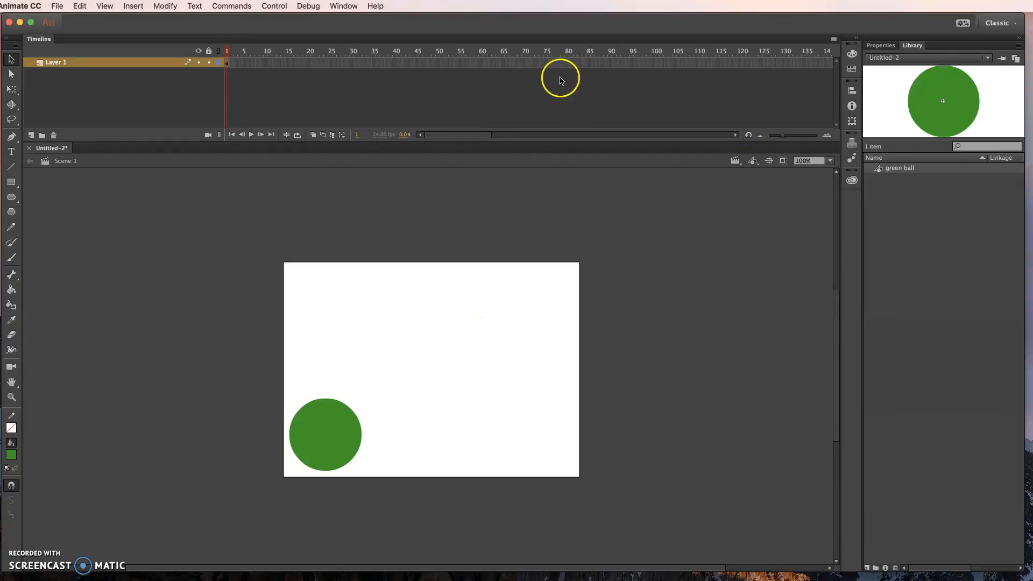
Insert a frame at frame 60 of Layer 1 to extend the green ball's duration on the timeline.
{"action": "left_click", "coordinate": [481, 64]}
{"action": "left_click", "coordinate": [133, 6]}
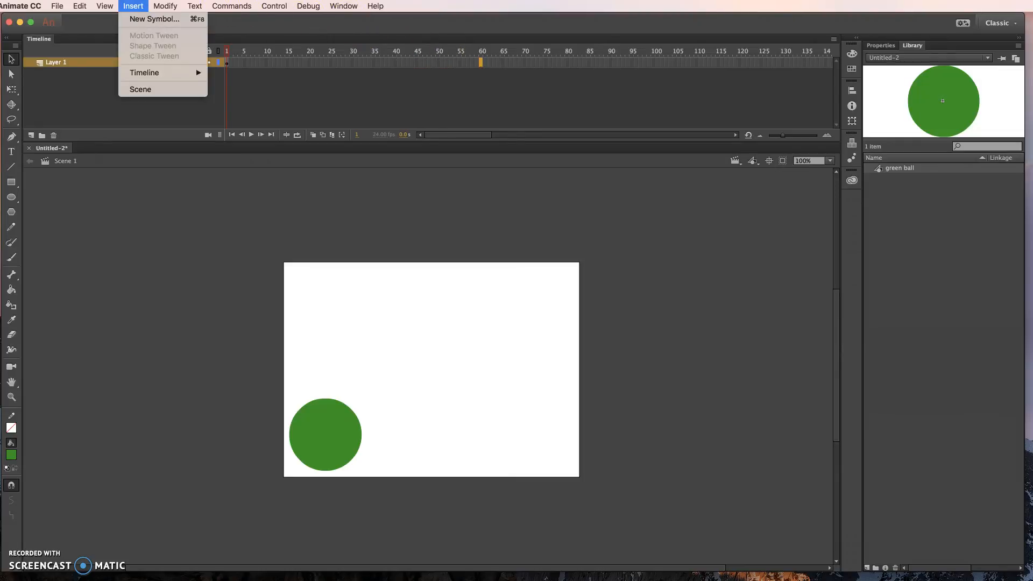
{"action": "mouse_move", "coordinate": [180, 72]}
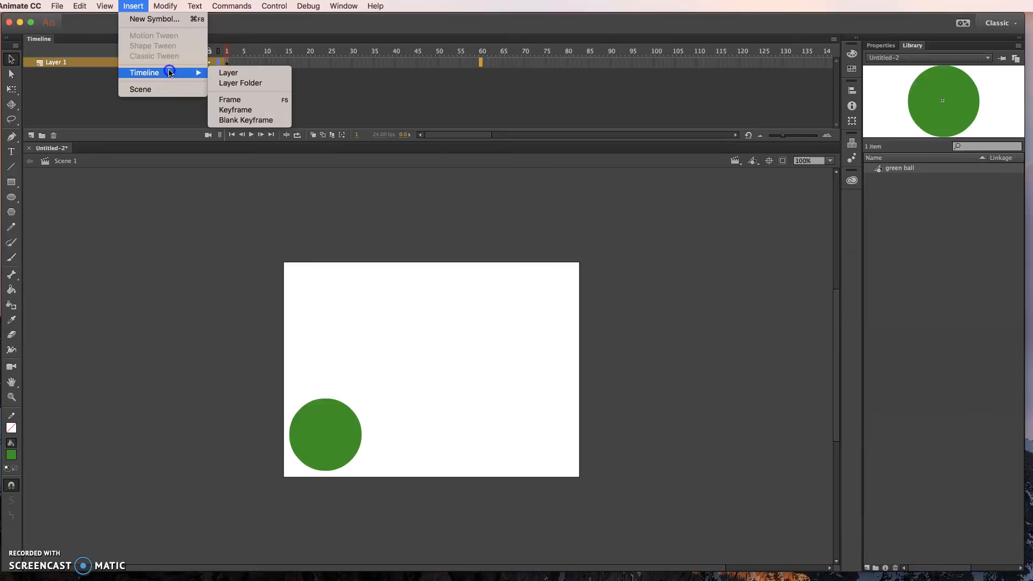
{"action": "left_click", "coordinate": [249, 103]}
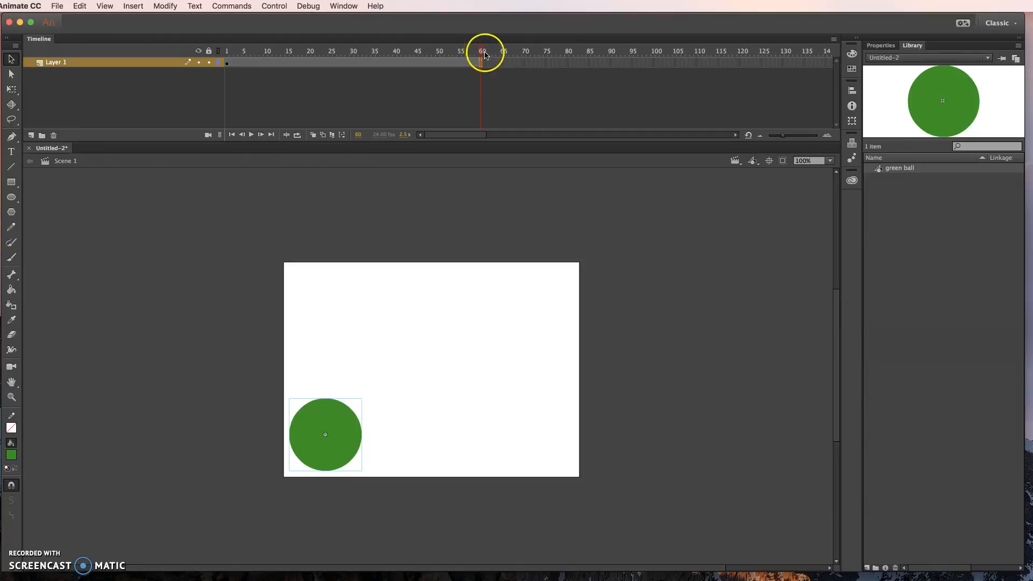
Scrub the playhead between frames 60 and 1, and check the frame rate in the document settings.
{"action": "left_click_drag", "start_coordinate": [482, 51], "coordinate": [537, 64]}
{"action": "left_click", "coordinate": [229, 62]}
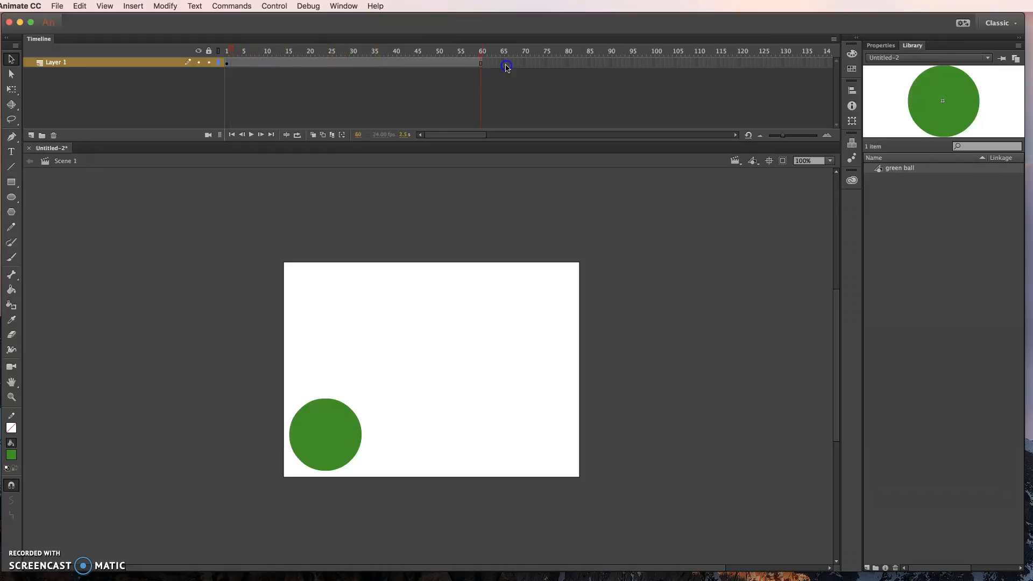
{"action": "left_click", "coordinate": [522, 66]}
{"action": "left_click_drag", "start_coordinate": [522, 67], "coordinate": [215, 79]}
{"action": "left_click", "coordinate": [165, 6]}
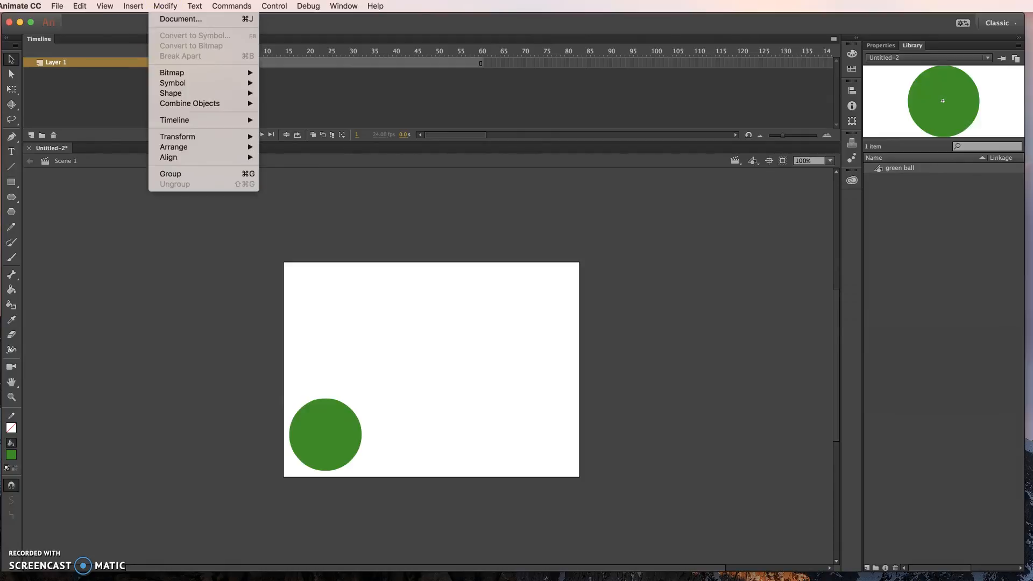
{"action": "left_click", "coordinate": [176, 21]}
{"action": "left_click_drag", "start_coordinate": [399, 394], "coordinate": [341, 237]}
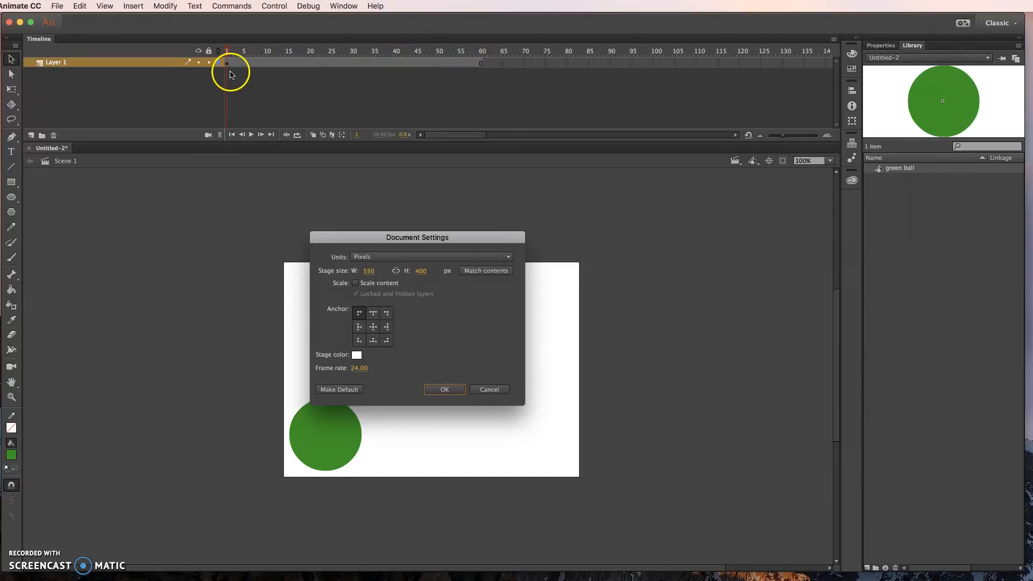
{"action": "left_click", "coordinate": [450, 397]}
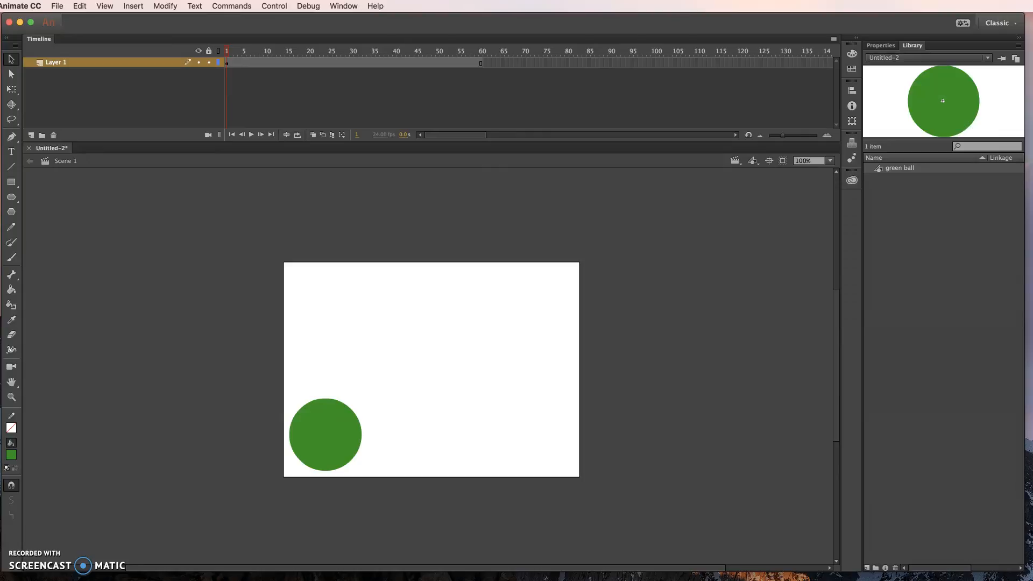
Create a motion tween on Layer 1's frame span containing the green ball.
{"action": "left_click", "coordinate": [370, 63]}
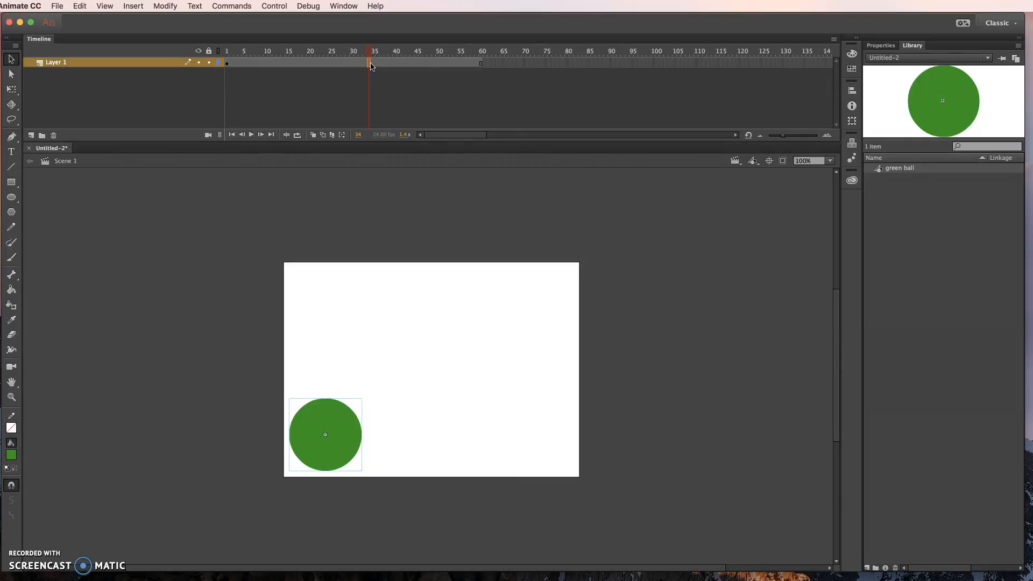
{"action": "left_click", "coordinate": [370, 65]}
{"action": "left_click", "coordinate": [154, 39]}
{"action": "left_click", "coordinate": [133, 6]}
{"action": "left_click", "coordinate": [140, 35]}
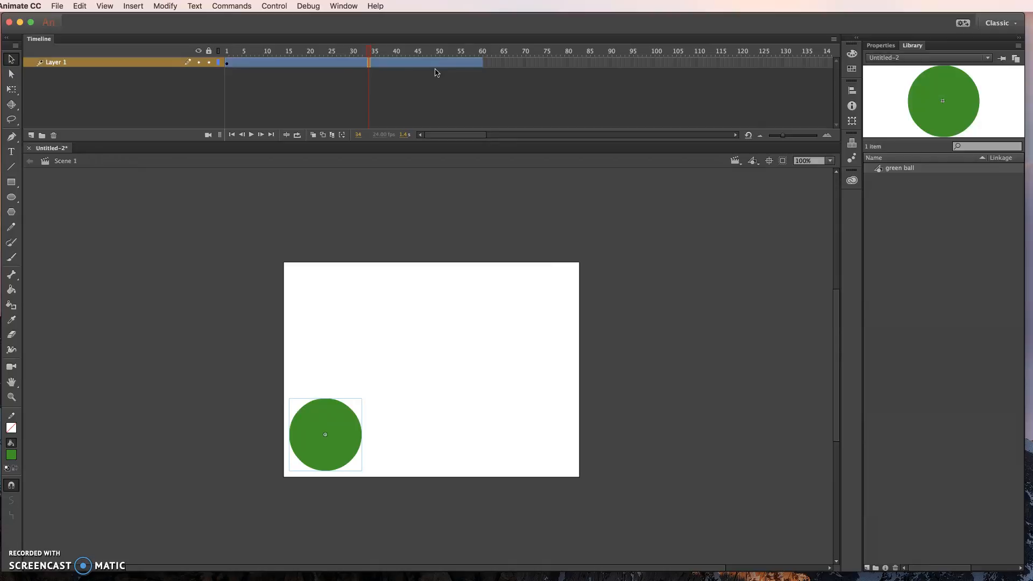
At frame 60, move the green ball to the upper-right corner of the stage and deselect it.
{"action": "left_click", "coordinate": [481, 62]}
{"action": "left_click_drag", "start_coordinate": [340, 434], "coordinate": [549, 303]}
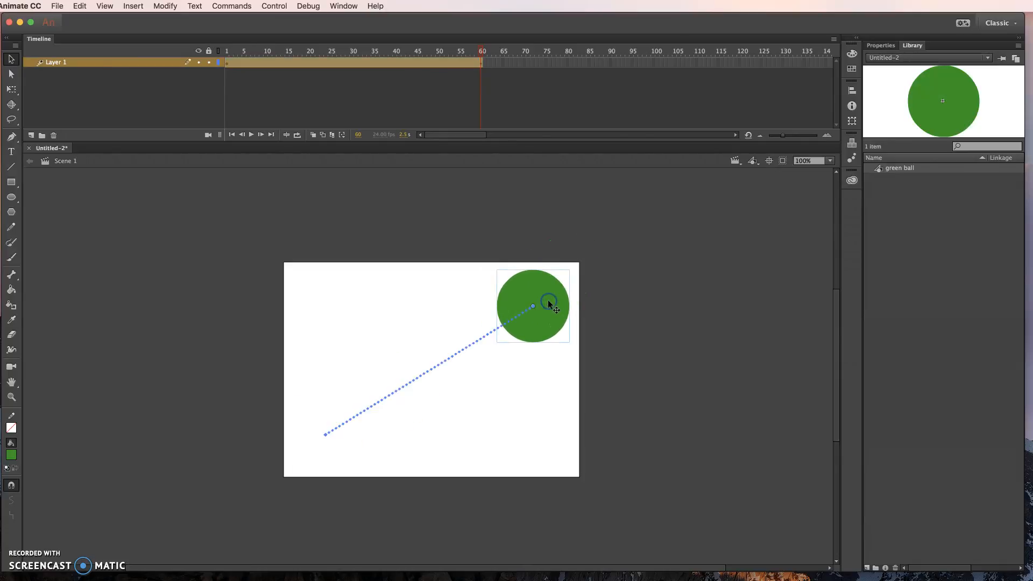
{"action": "left_click", "coordinate": [450, 91]}
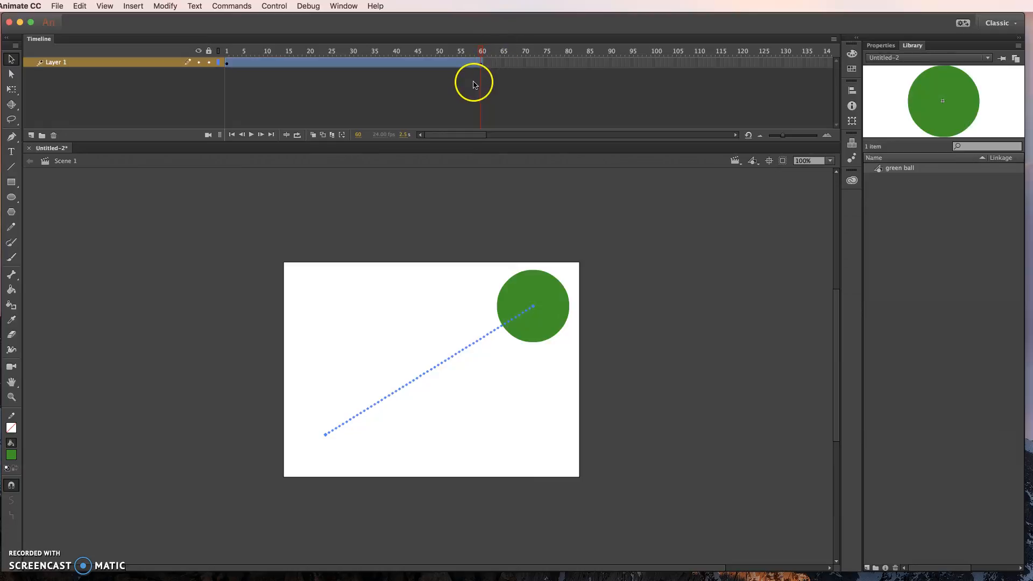
Compare the ball's positions at frames 1 and 60, and scrub through the frames between them to examine the tweened motion.
{"action": "left_click", "coordinate": [479, 62]}
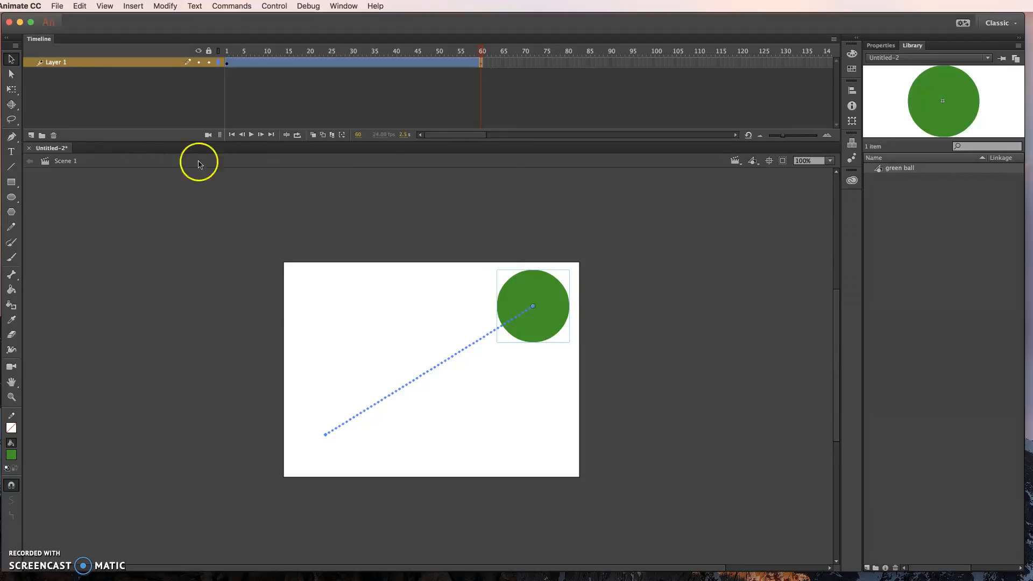
{"action": "left_click", "coordinate": [227, 64]}
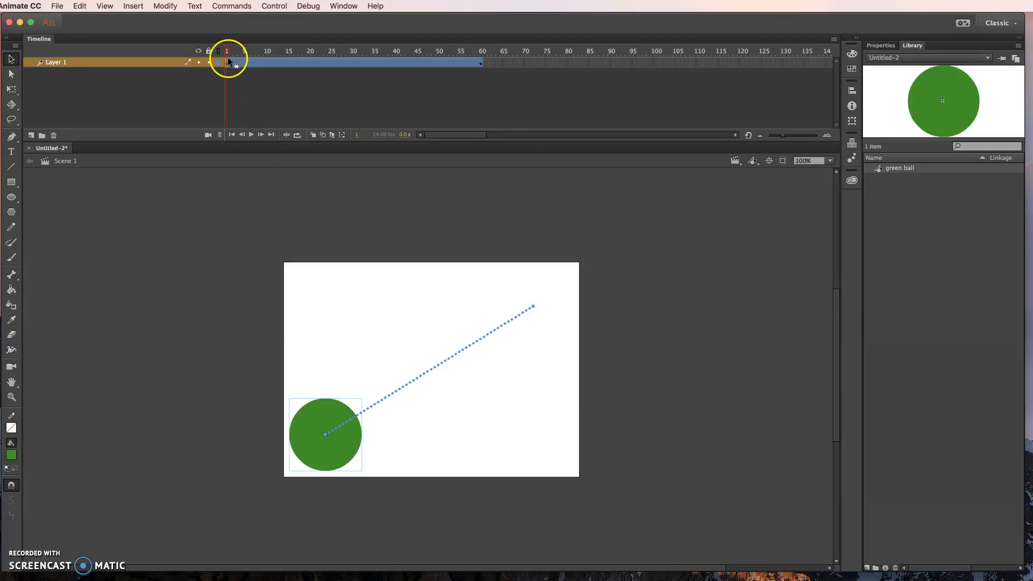
{"action": "left_click", "coordinate": [480, 64]}
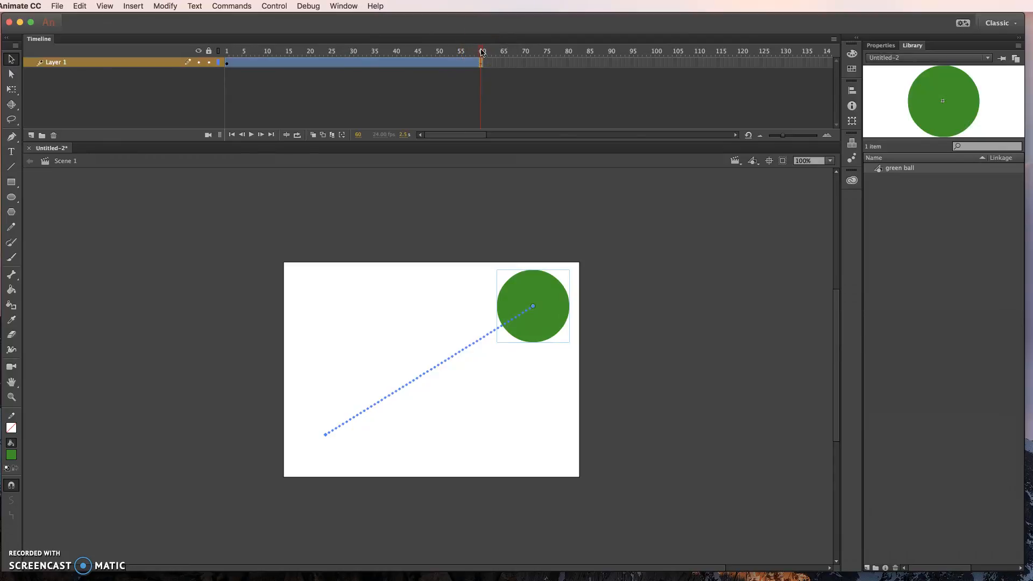
{"action": "left_click_drag", "start_coordinate": [482, 52], "coordinate": [515, 58]}
{"action": "left_click", "coordinate": [365, 55]}
{"action": "mouse_move", "coordinate": [365, 56]}
{"action": "left_mouse_down"}
{"action": "mouse_move", "coordinate": [330, 54]}
{"action": "mouse_move", "coordinate": [347, 55]}
{"action": "left_mouse_up"}
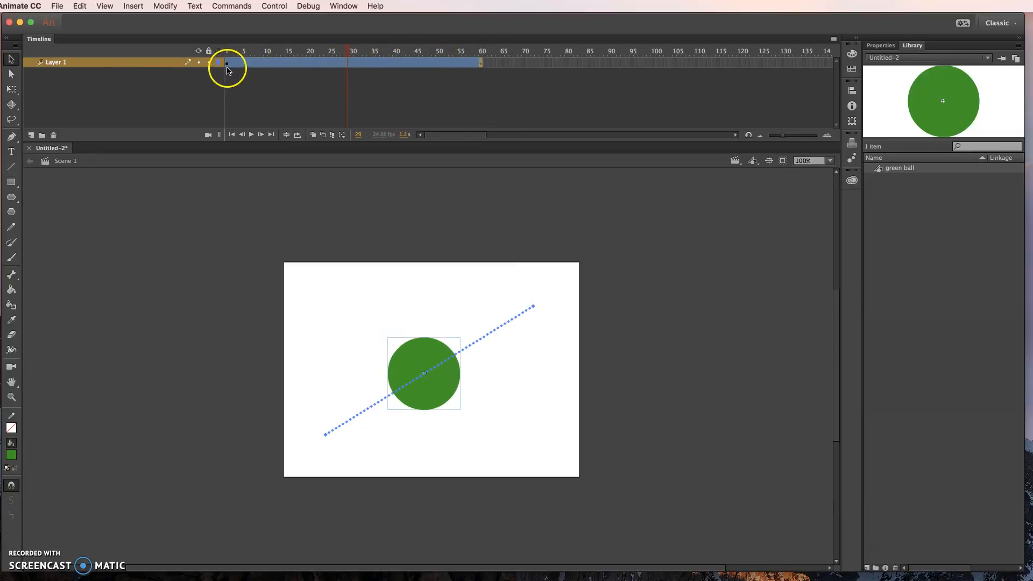
{"action": "left_click", "coordinate": [353, 50]}
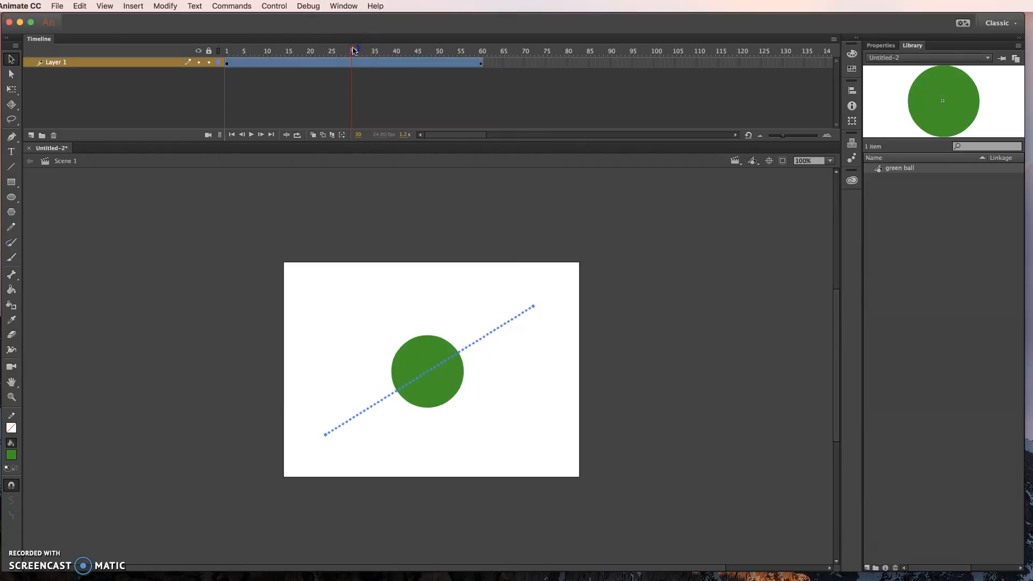
{"action": "left_click", "coordinate": [434, 359]}
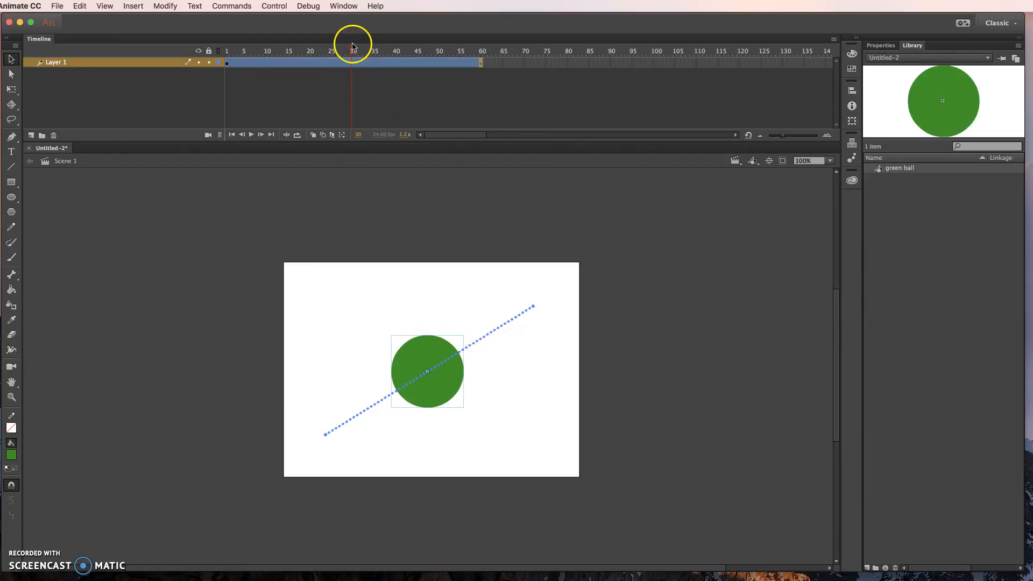
{"action": "left_click_drag", "start_coordinate": [352, 51], "coordinate": [491, 63]}
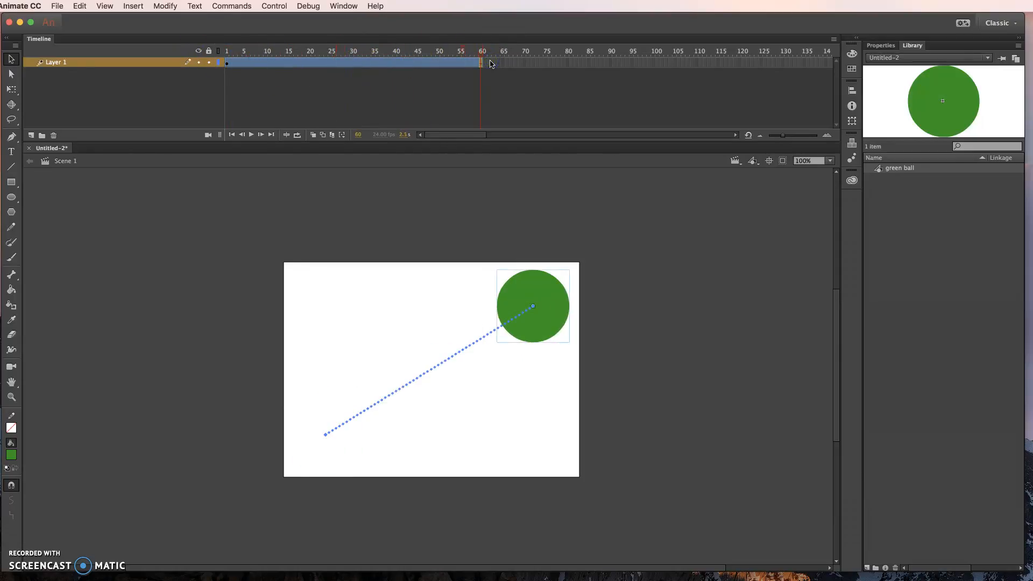